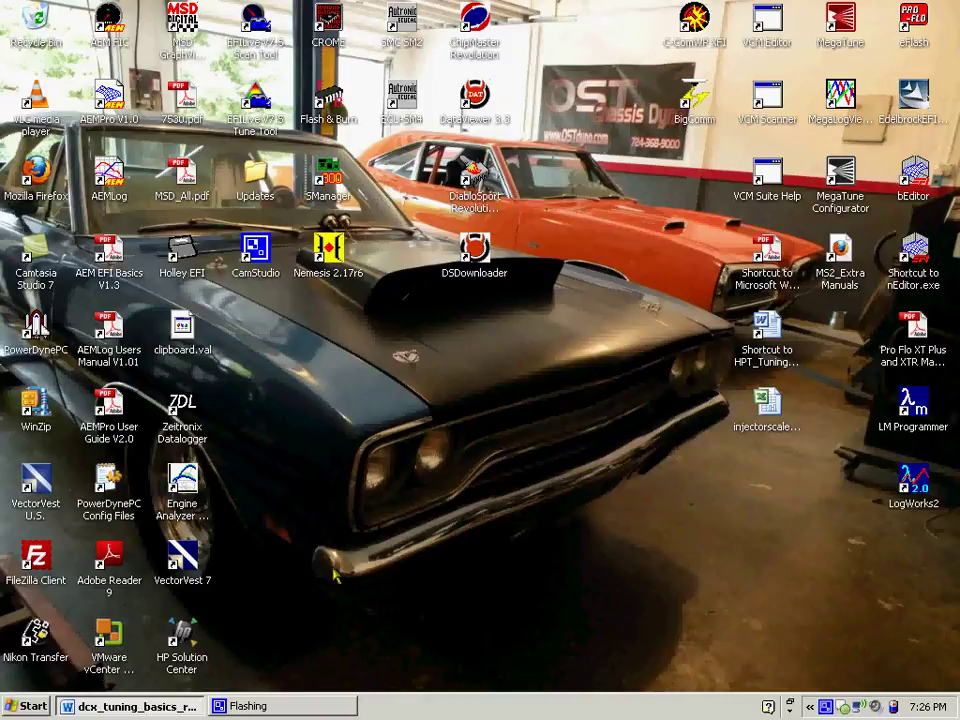
# Step: Review the Getting Started assumptions in the dcx_tuning_basics_r2 Word document, and minimize it to return to the desktop
pyautogui.click(130, 706)
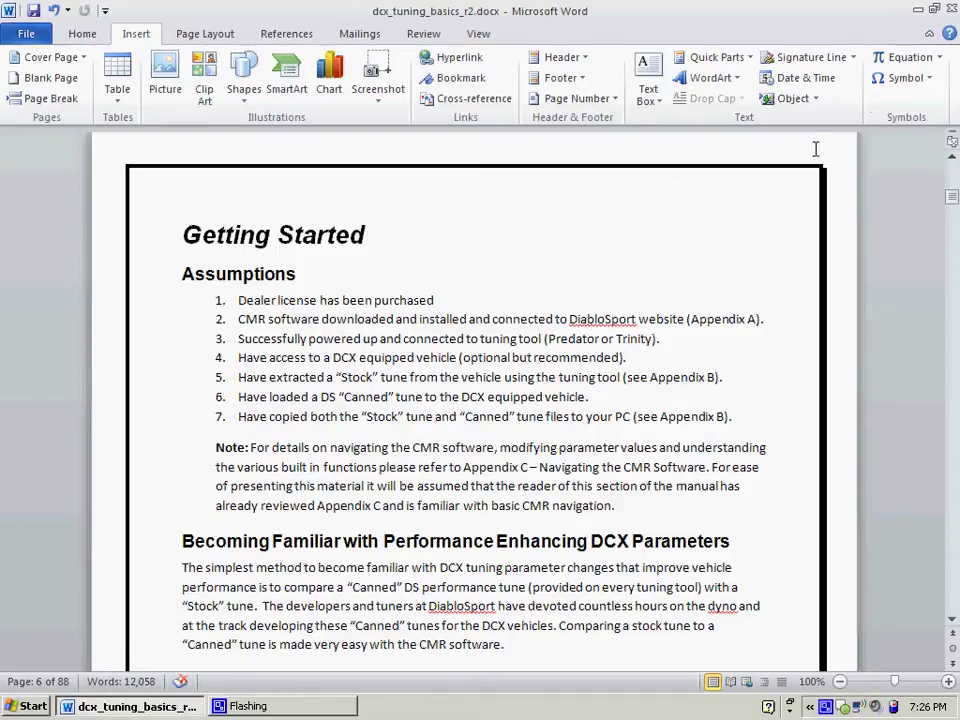
pyautogui.click(918, 10)
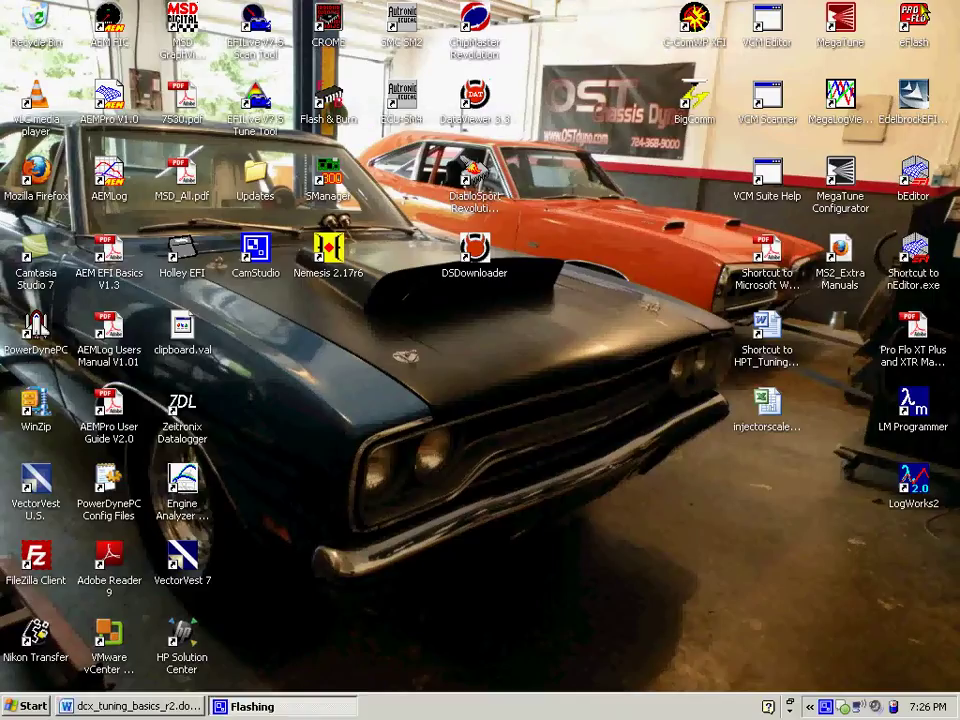
# Step: Launch ChipMaster Revolution from the desktop and sign in with the account password
pyautogui.click(476, 20)
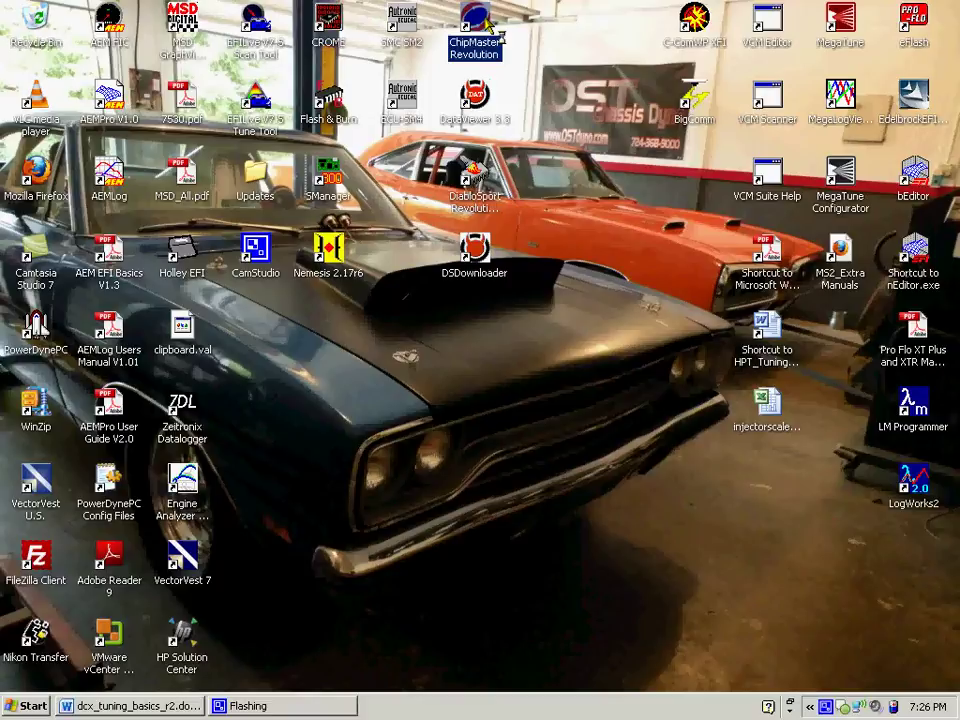
pyautogui.doubleClick(476, 30)
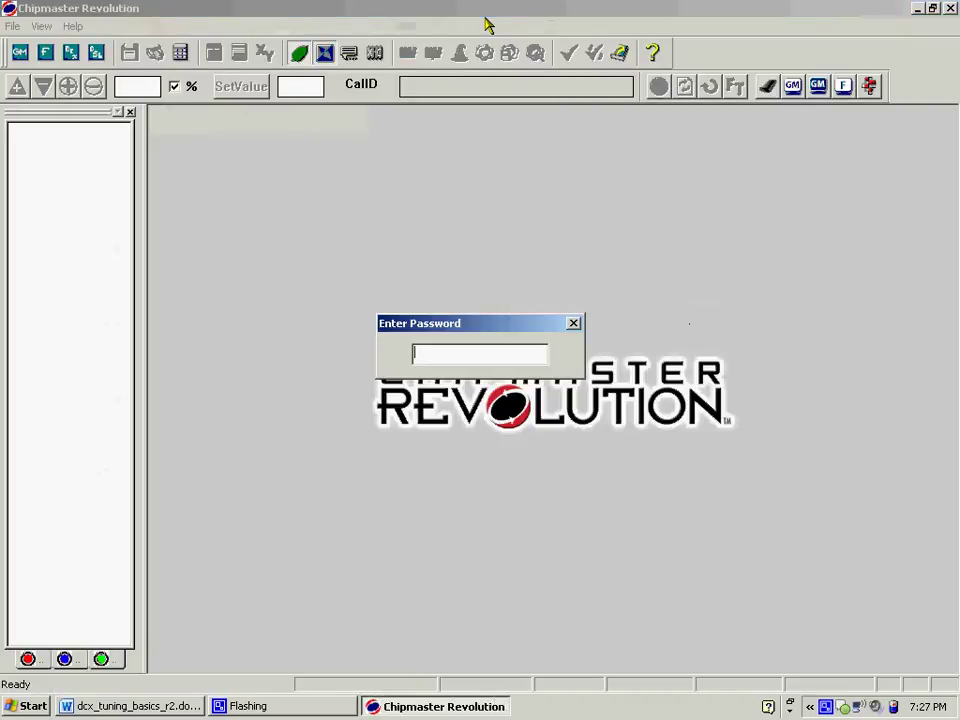
pyautogui.write('*******')
pyautogui.press('Return')
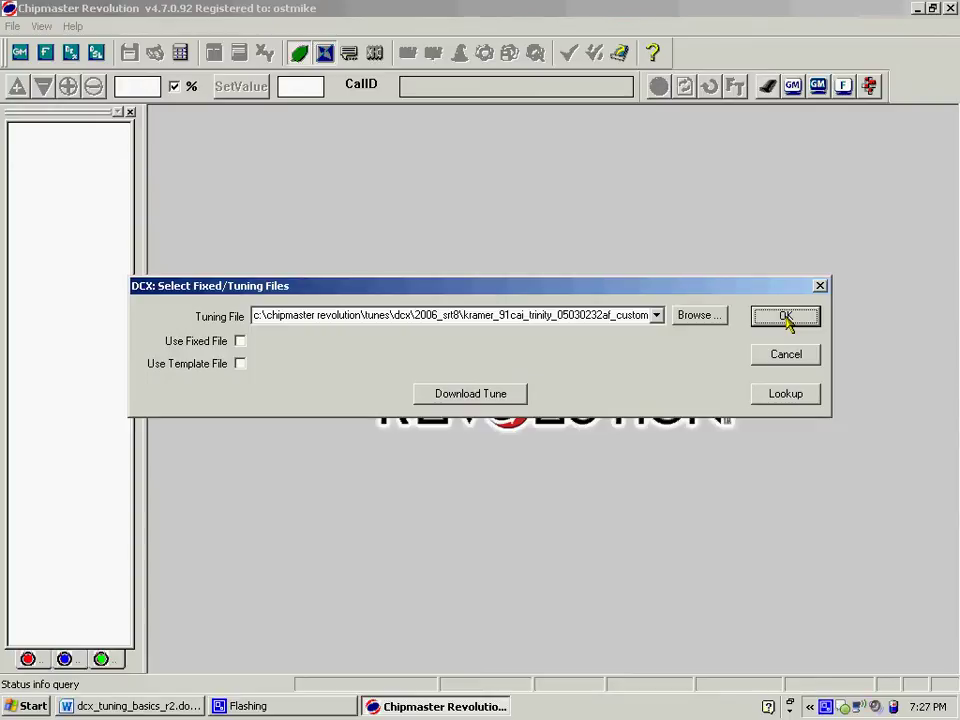
# Step: Select the 91CAI Trinity 05030232AF custom .drg file from Tunes\DCX\2006_SRT8 as the DCX tuning file
pyautogui.click(719, 316)
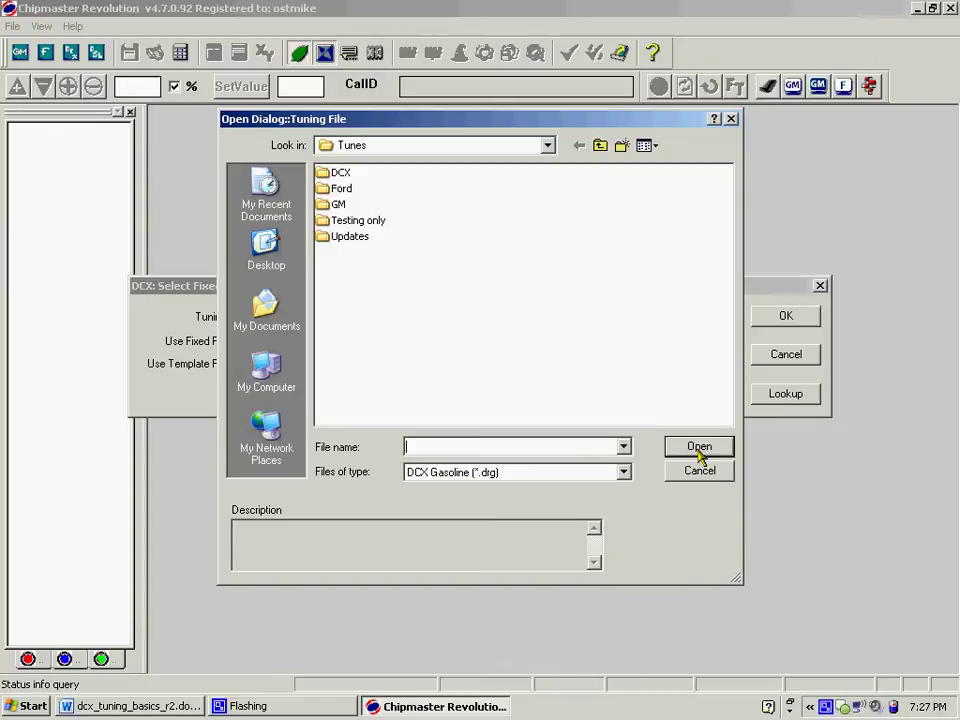
pyautogui.doubleClick(340, 174)
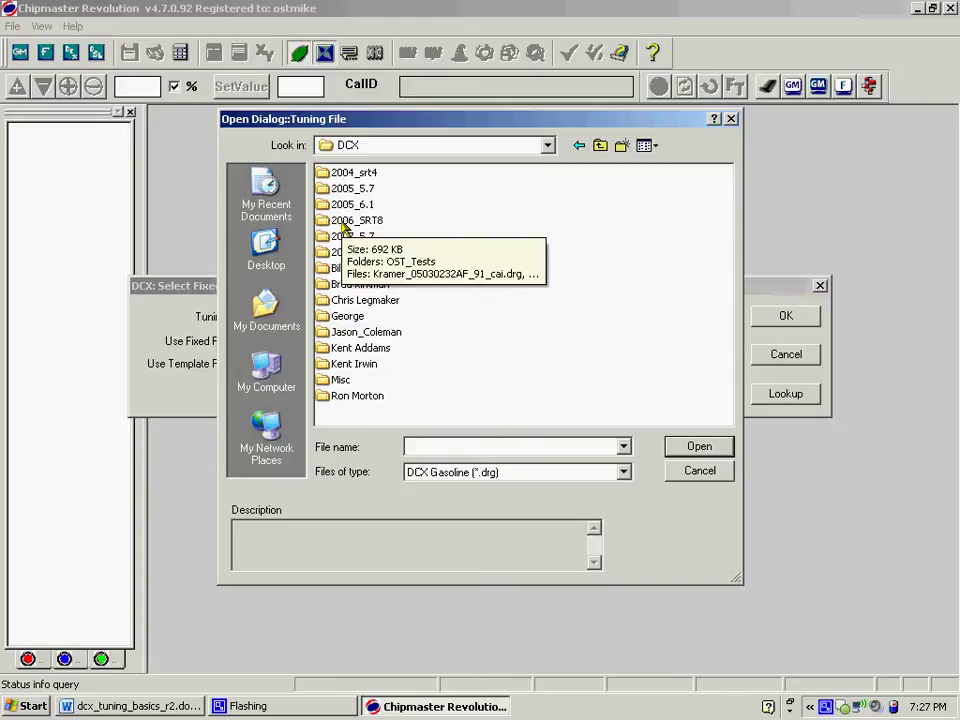
pyautogui.doubleClick(342, 222)
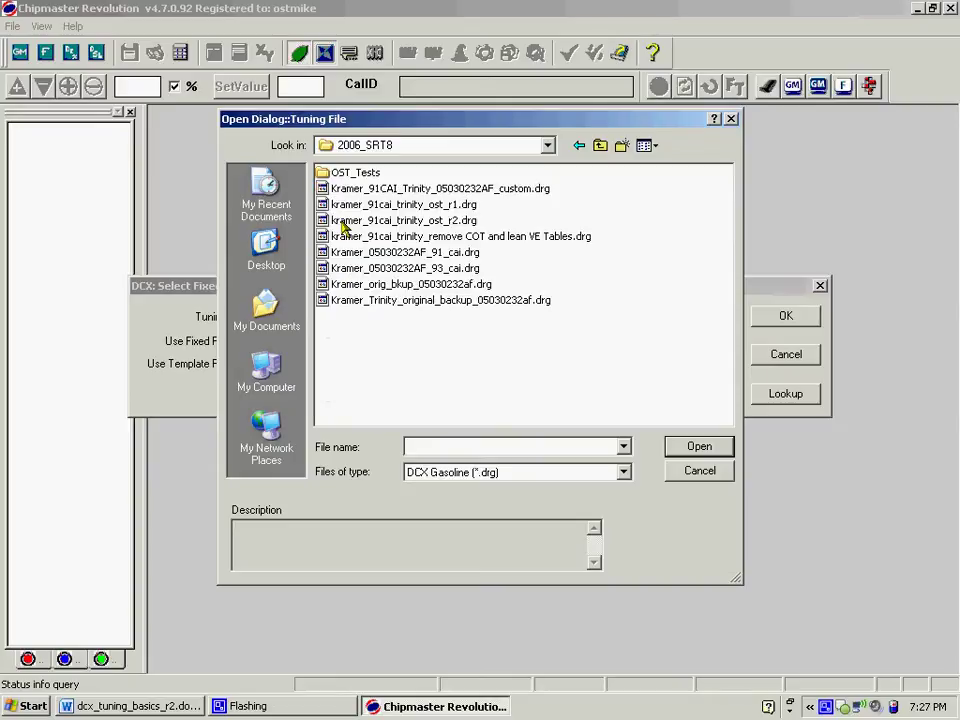
pyautogui.doubleClick(430, 190)
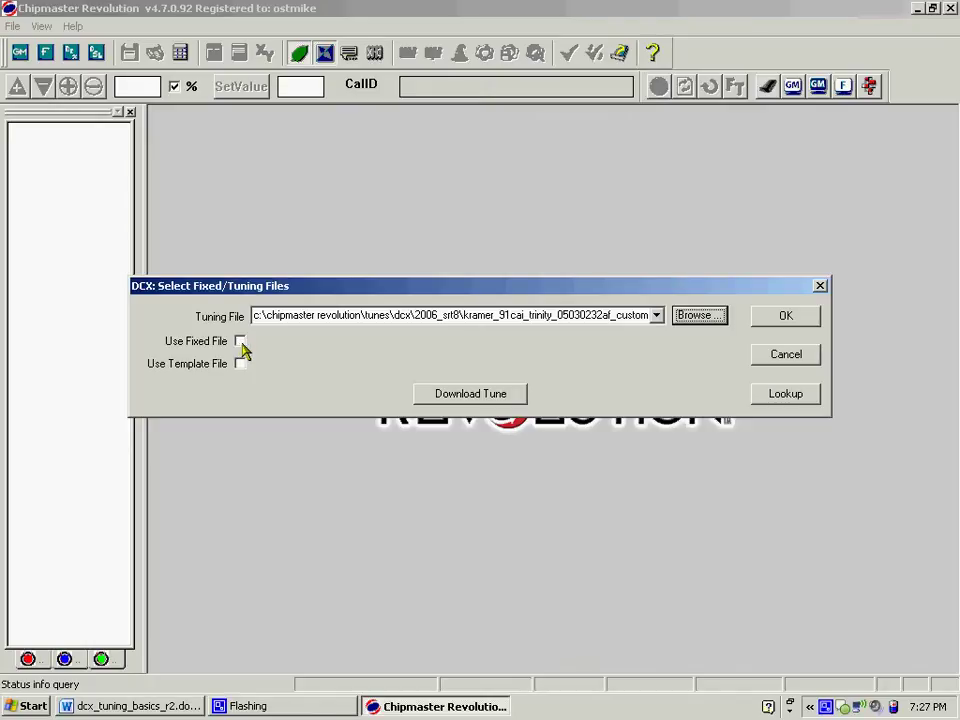
# Step: Enable a fixed file, choose the Trinity original backup 05030232af .drg from Tunes\DCX\2006_SRT8, and load both files
pyautogui.press('Tab')
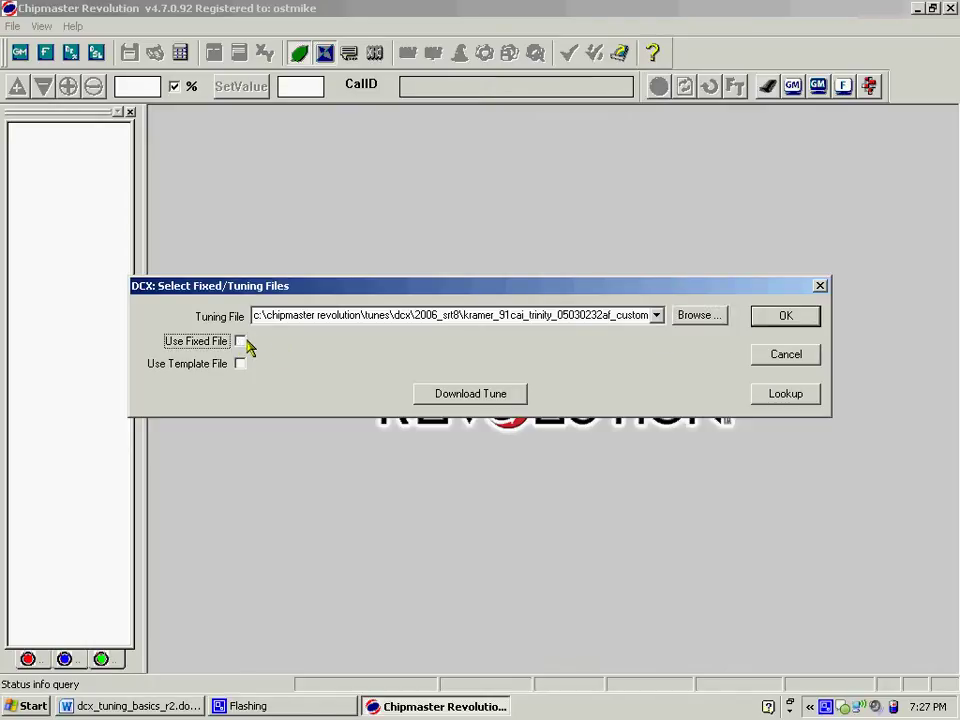
pyautogui.click(241, 342)
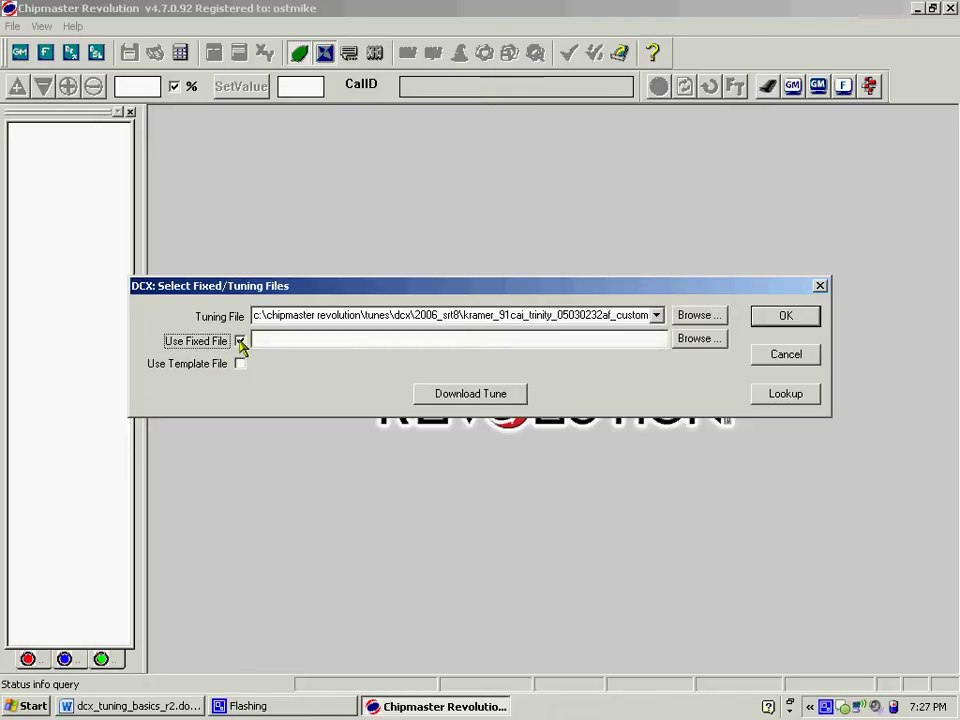
pyautogui.click(699, 341)
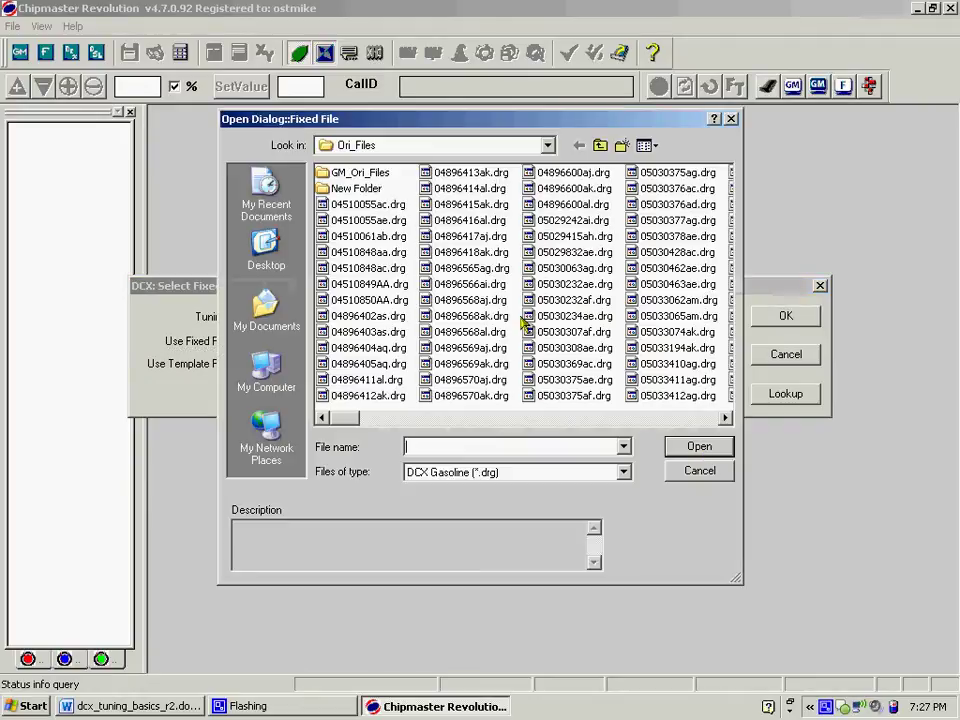
pyautogui.click(600, 146)
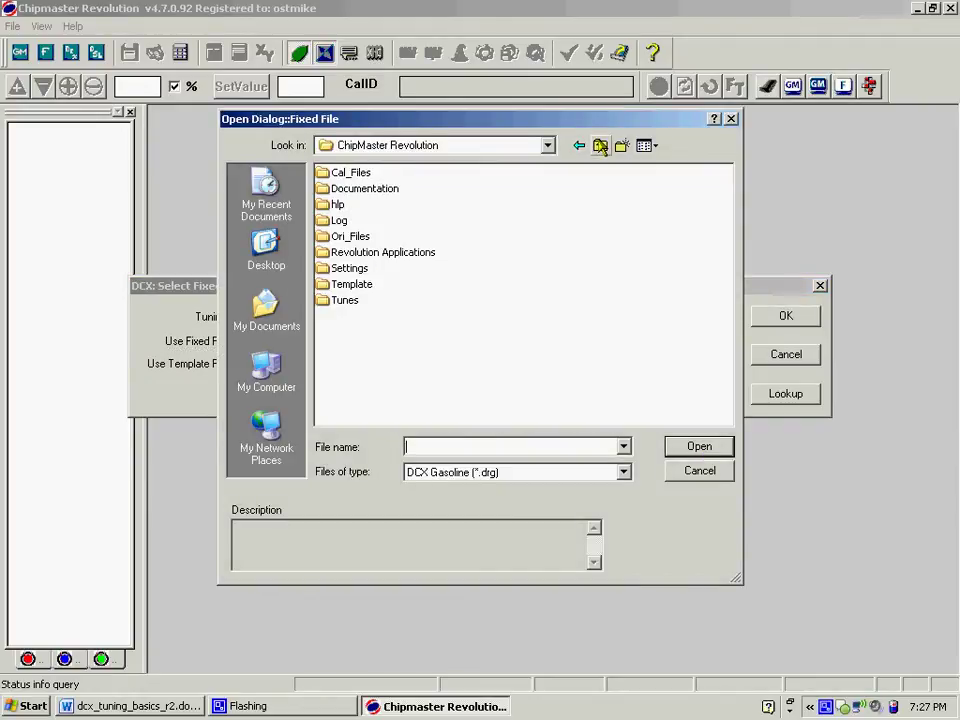
pyautogui.doubleClick(342, 301)
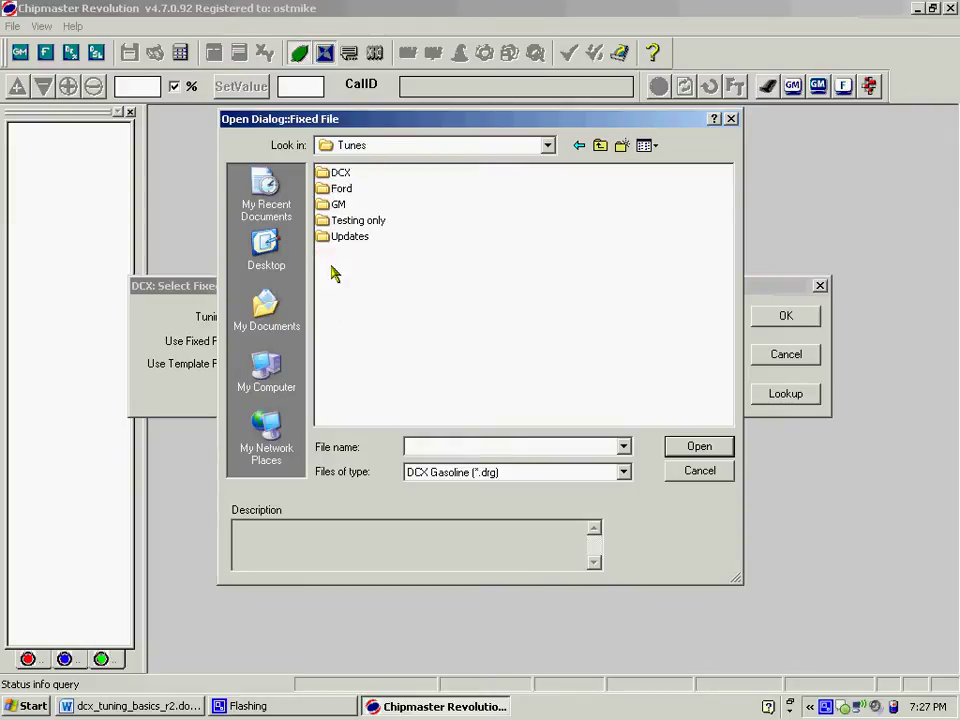
pyautogui.doubleClick(337, 173)
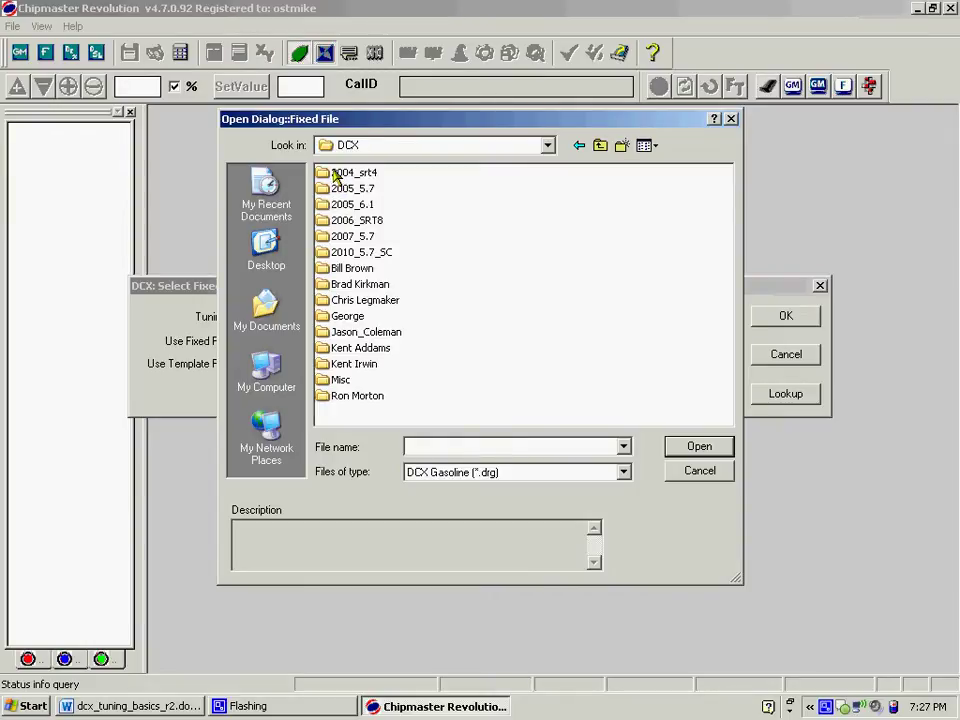
pyautogui.doubleClick(340, 221)
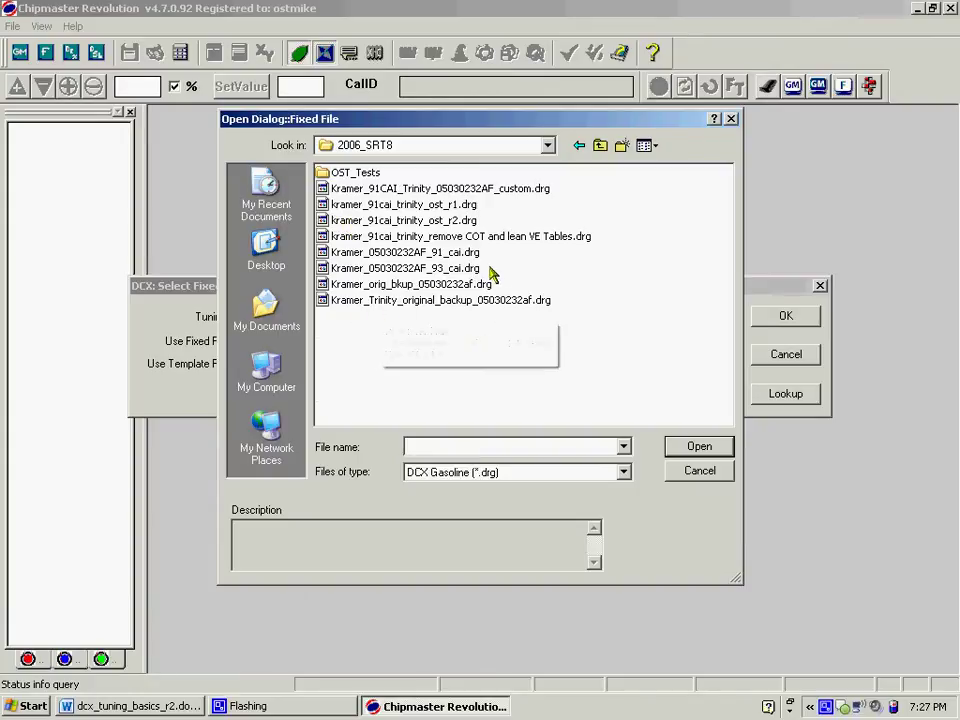
pyautogui.click(413, 303)
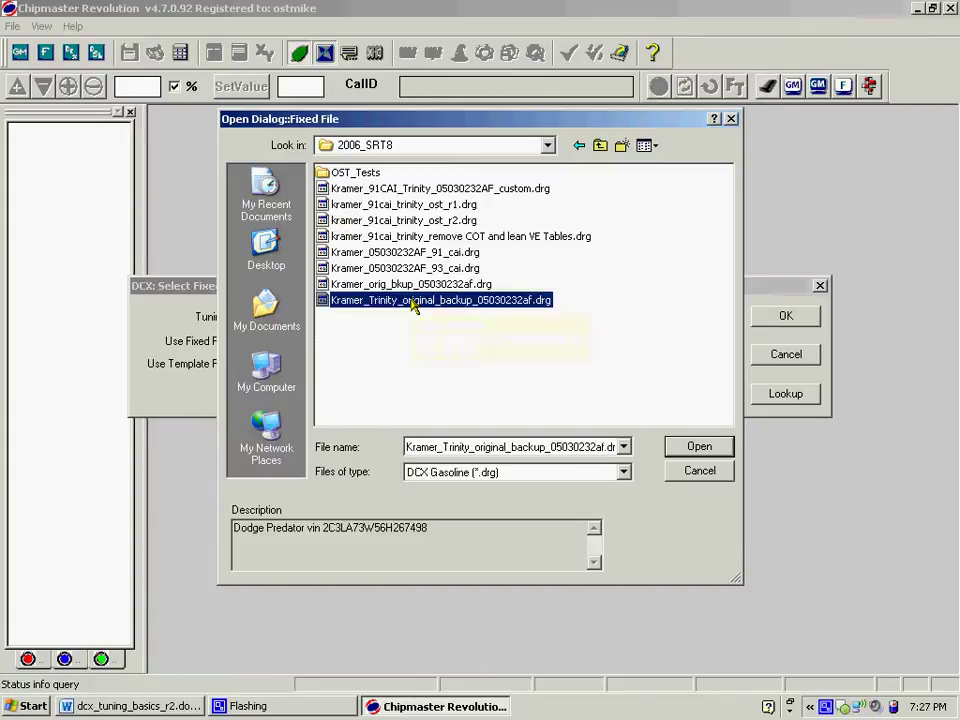
pyautogui.doubleClick(413, 303)
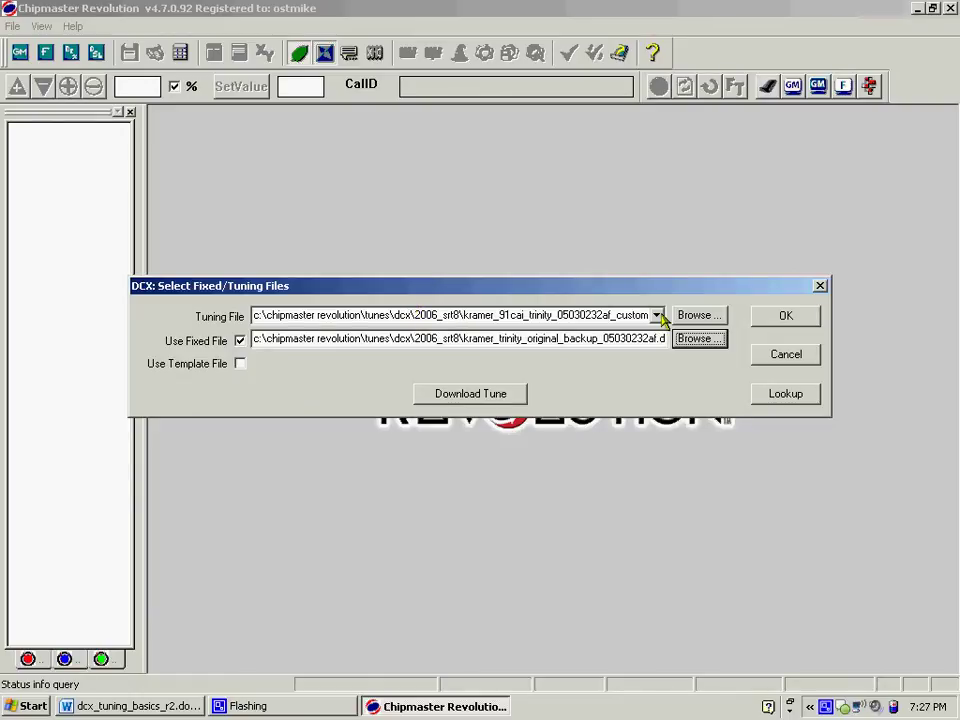
pyautogui.click(782, 316)
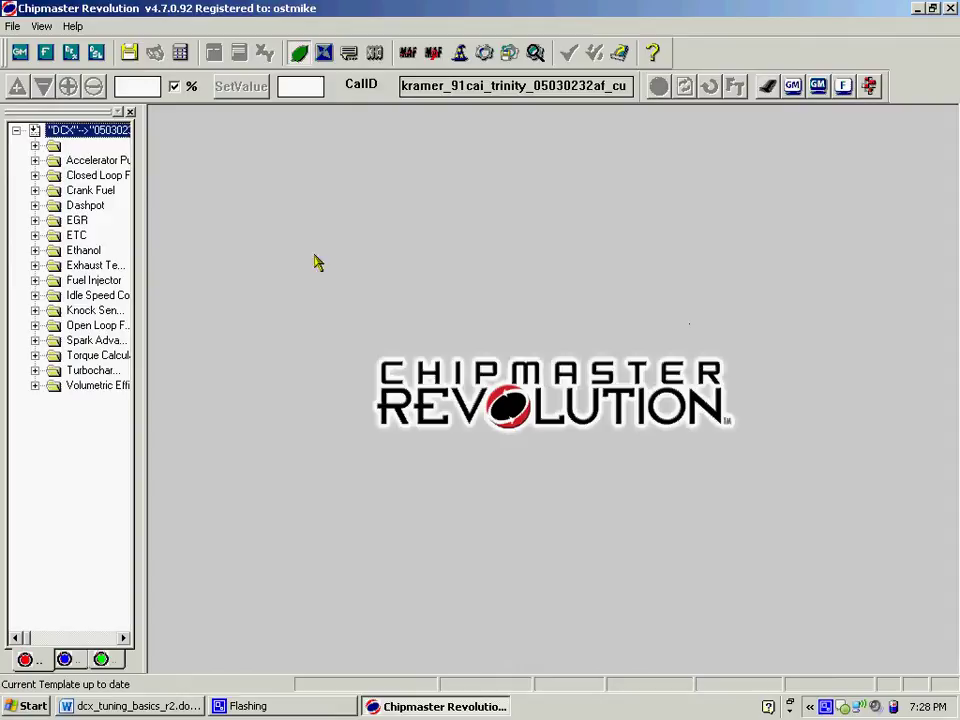
# Step: Widen the parameter tree and look through its Functions and Scalars categories before returning to Tables
pyautogui.moveTo(144, 248); pyautogui.dragTo(237, 257)
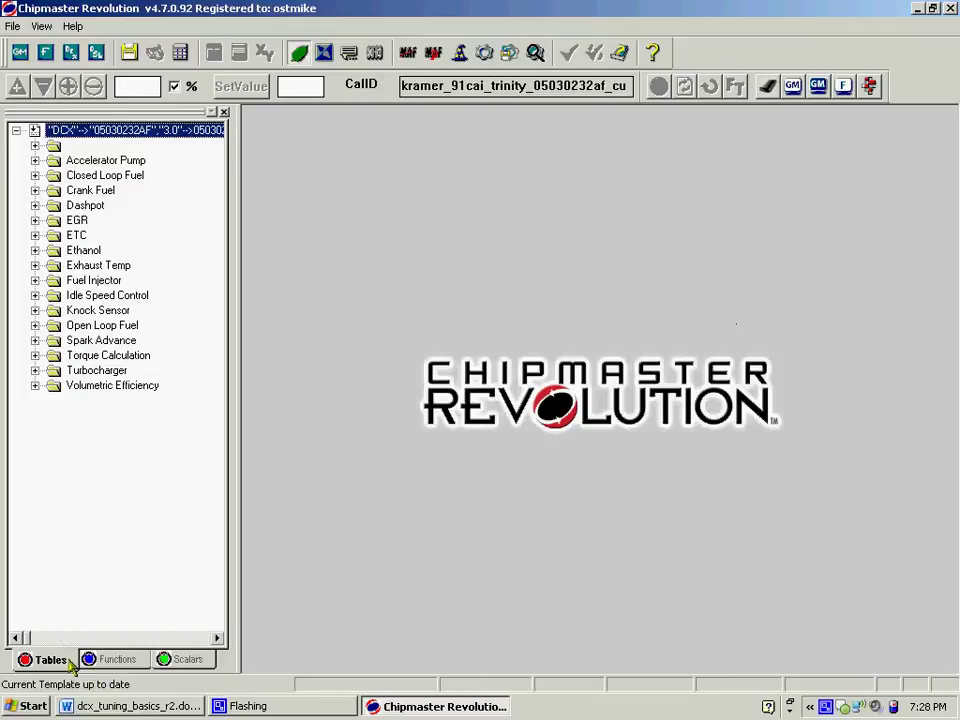
pyautogui.click(110, 662)
pyautogui.click(186, 662)
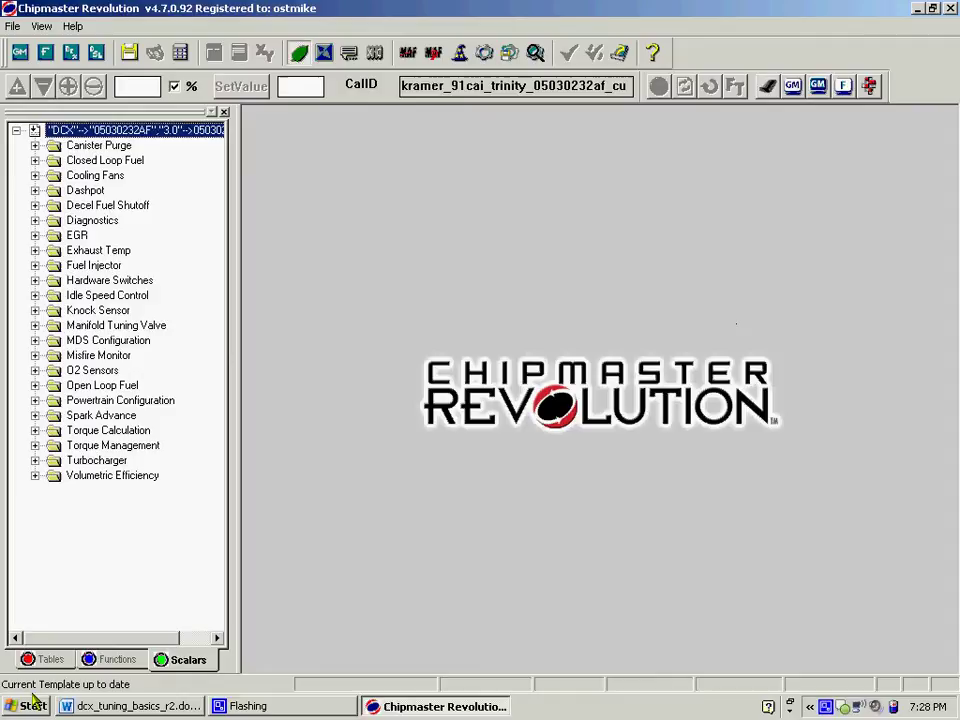
pyautogui.click(47, 660)
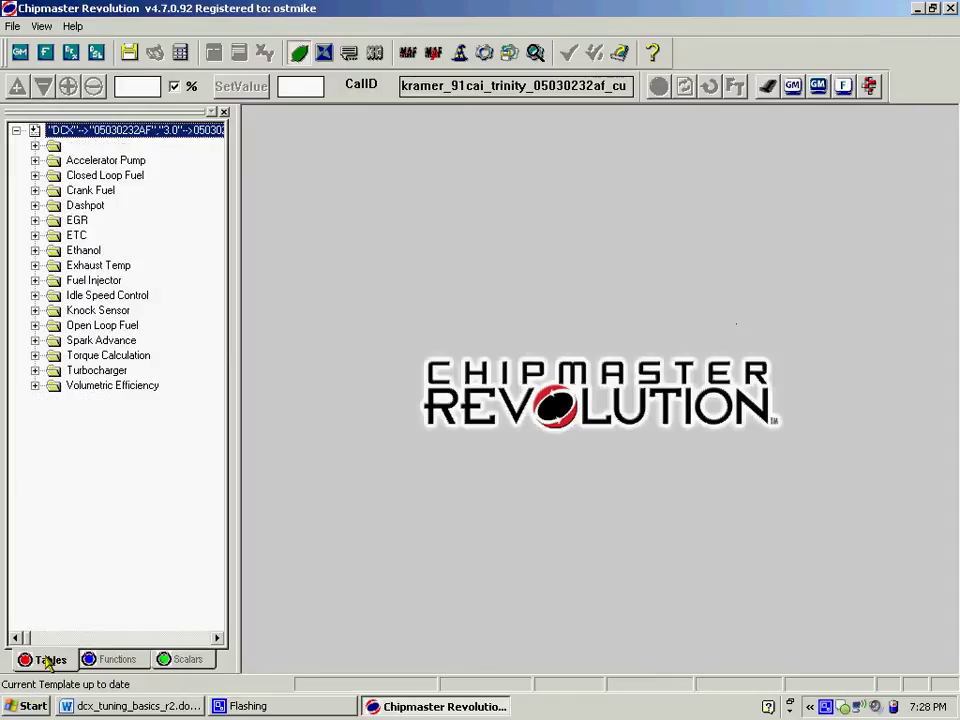
# Step: Expand the whole parameter tree, examine the flagged entries in Tables and Functions, and collapse it again, ending on Tables
pyautogui.click(374, 55)
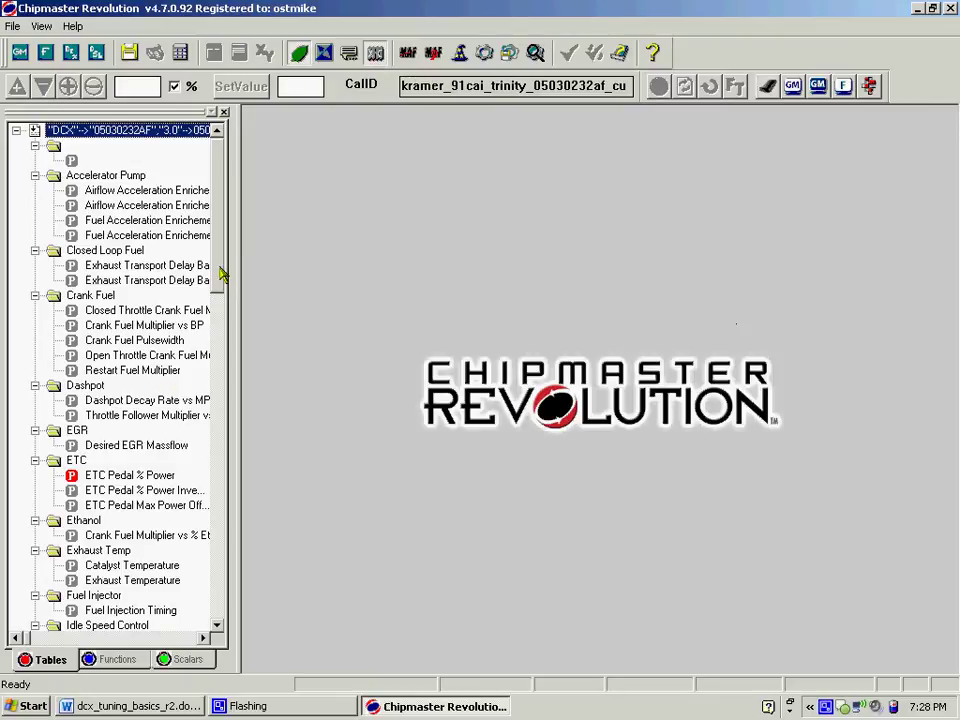
pyautogui.moveTo(220, 273); pyautogui.dragTo(216, 614)
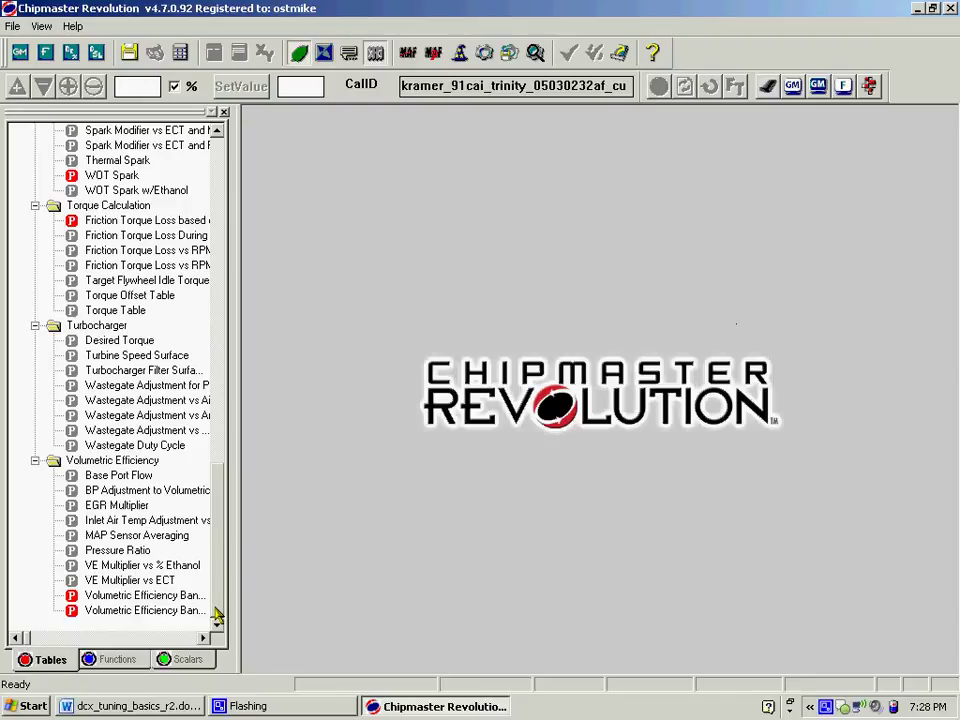
pyautogui.click(135, 656)
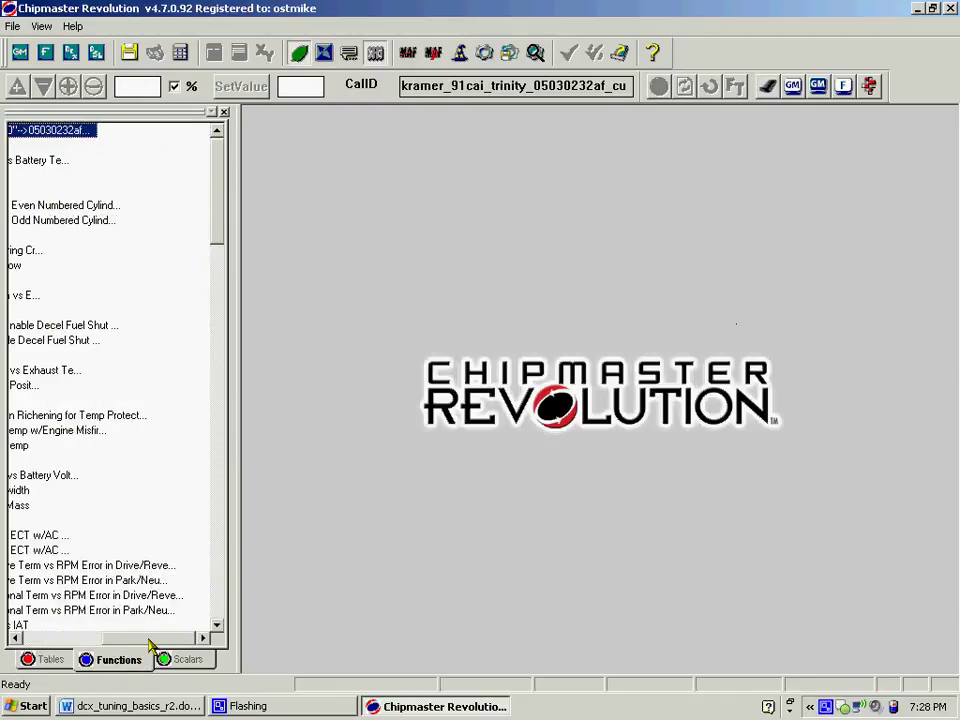
pyautogui.click(170, 661)
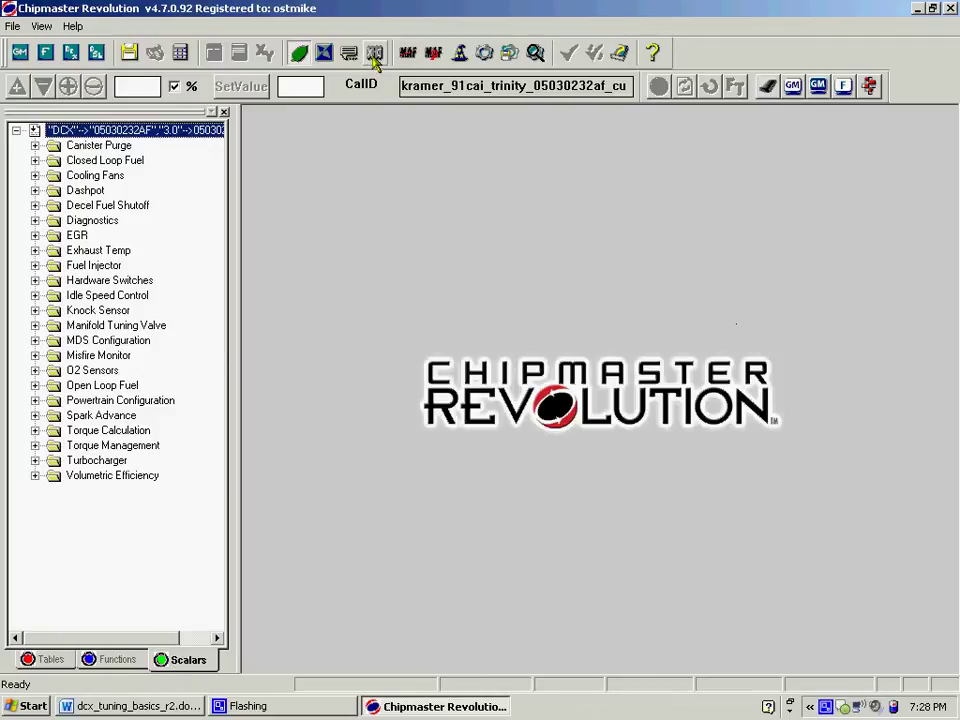
pyautogui.click(22, 658)
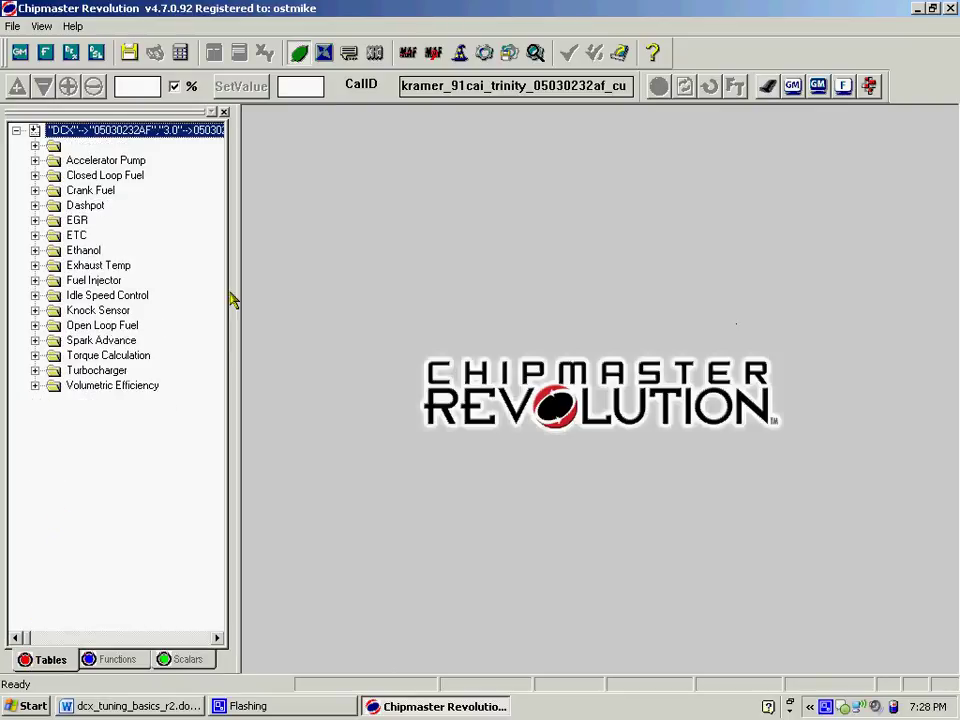
# Step: Expand all Tables categories and limit the tree to parameters that differ between the tuning and fixed files
pyautogui.click(375, 52)
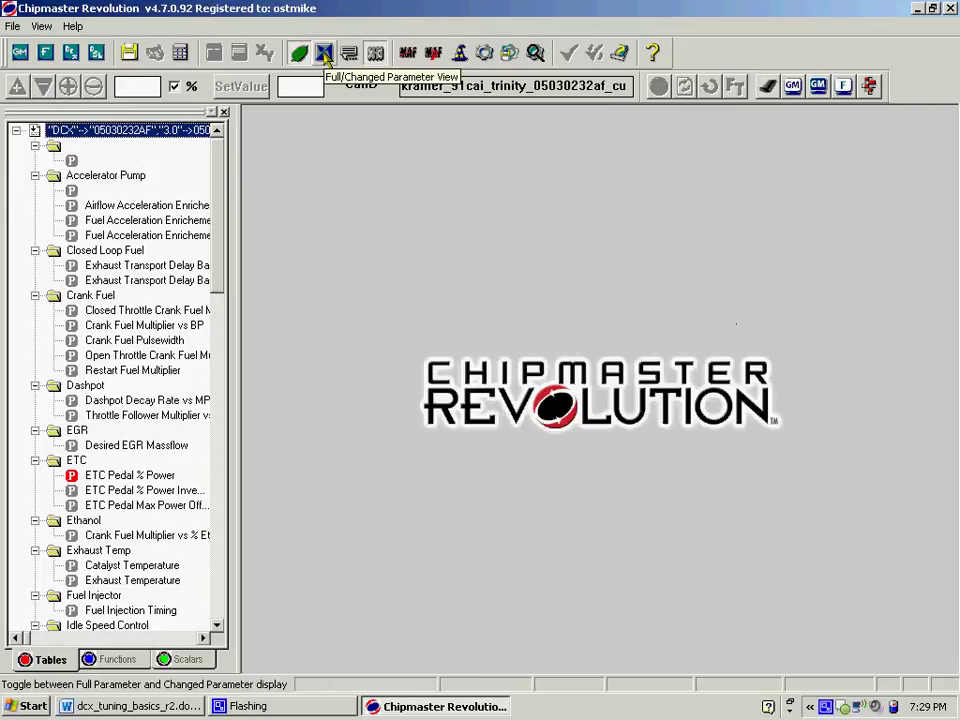
pyautogui.click(325, 55)
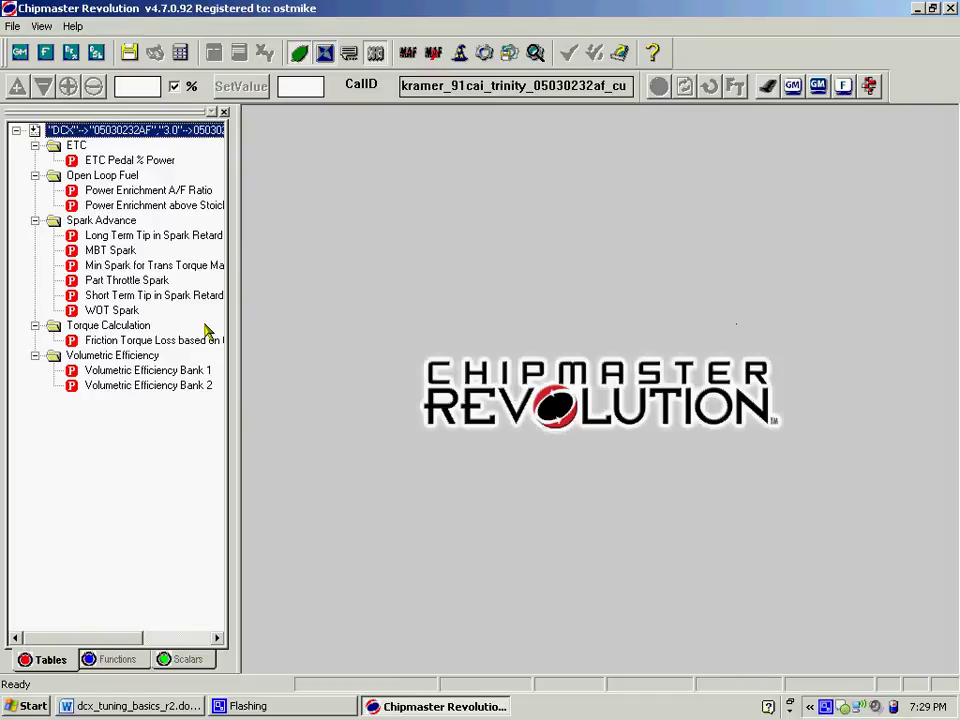
# Step: Open the Volumetric Efficiency Bank 1 table and compare its values by toggling between the fixed file and the tuning file
pyautogui.click(118, 372)
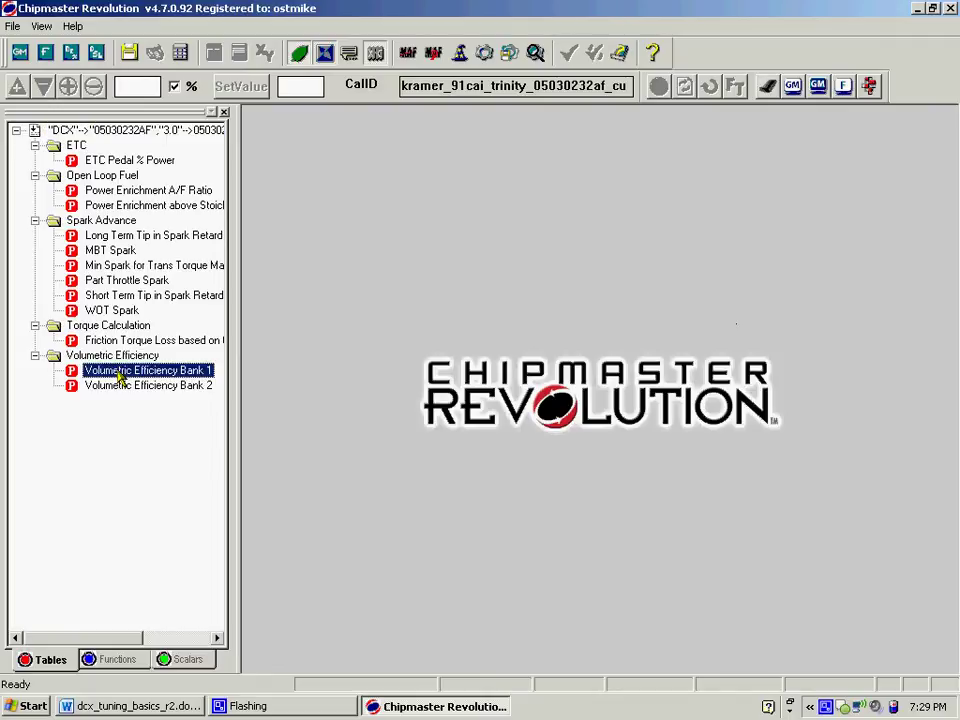
pyautogui.doubleClick(117, 372)
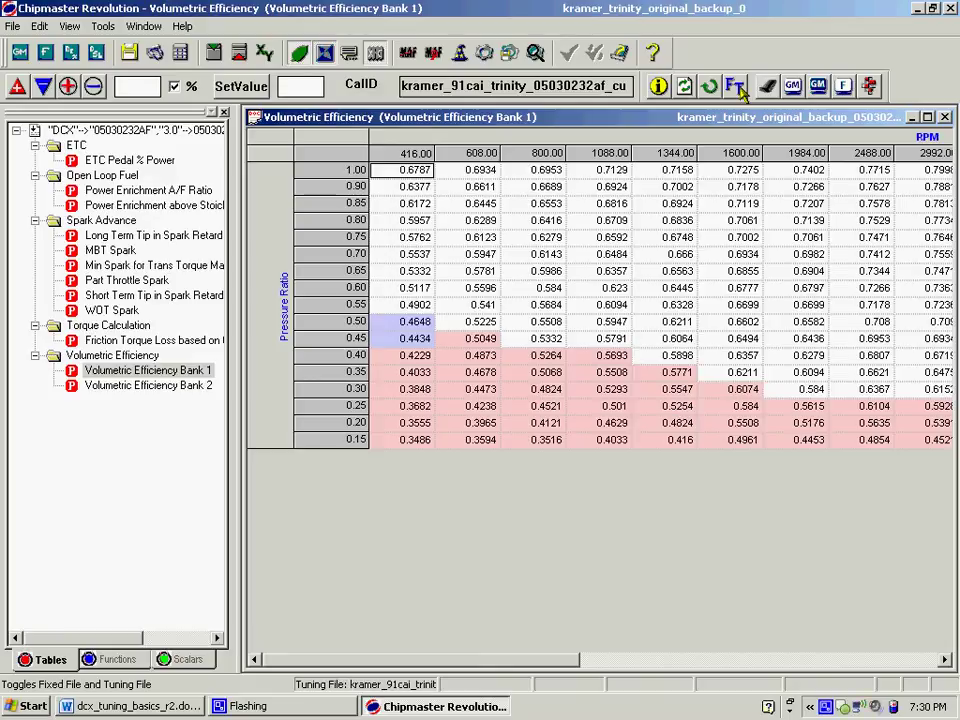
pyautogui.click(740, 90)
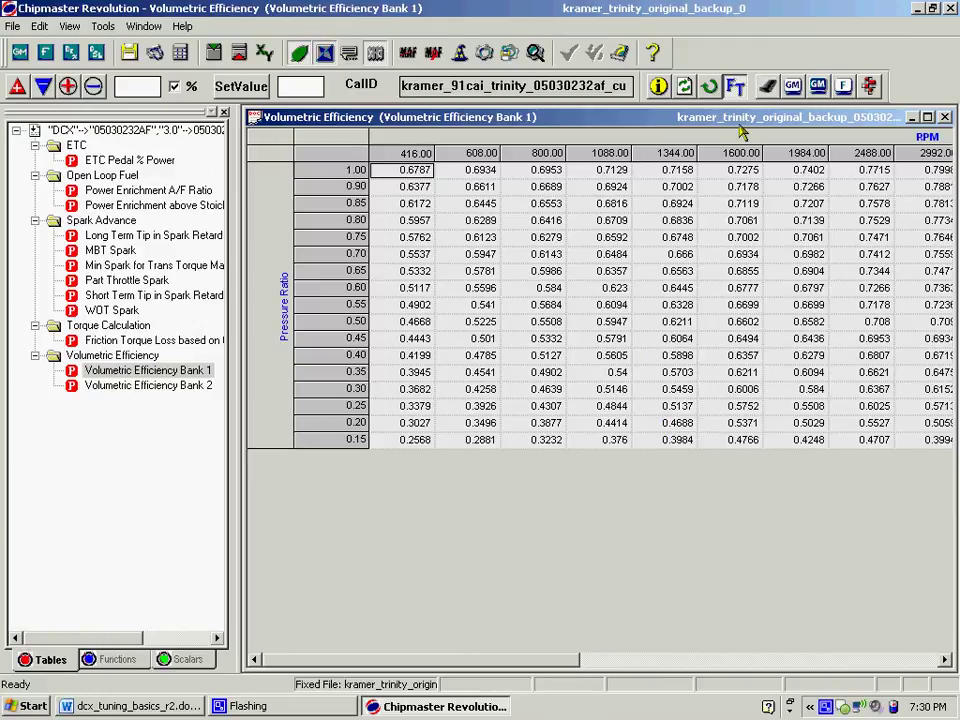
pyautogui.click(735, 89)
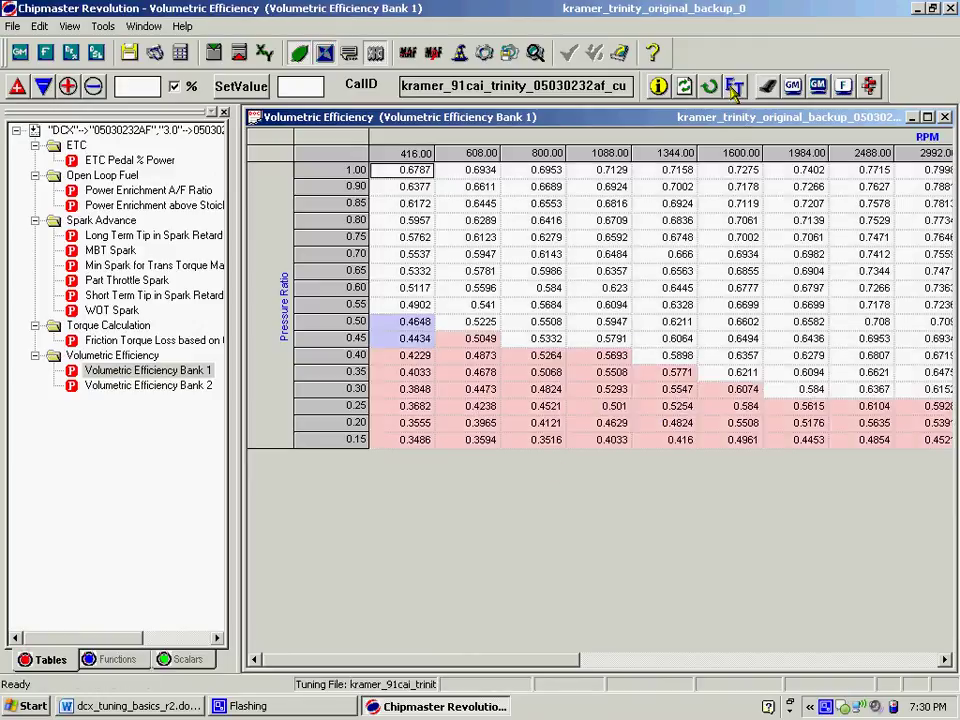